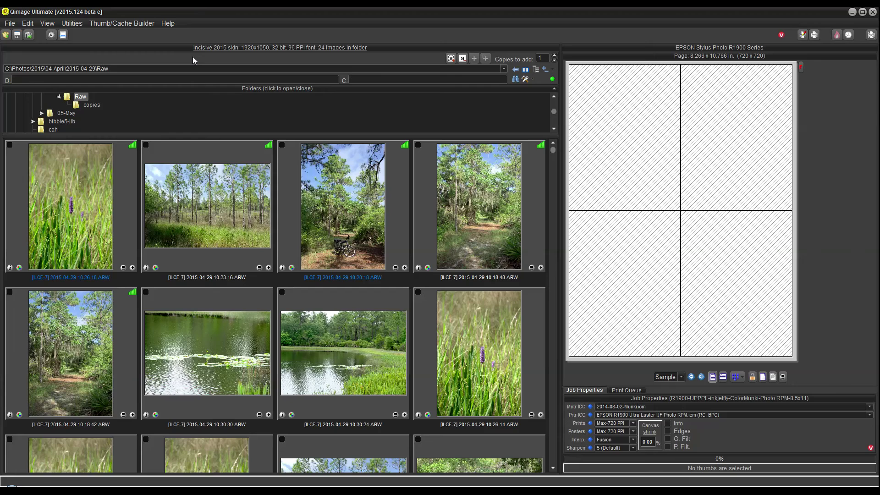
- Open the Print Nozzle Unclog Pattern dialog for the EPSON Stylus Photo R1900 from the File menu
{"action": "left_click", "coordinate": [9, 23]}
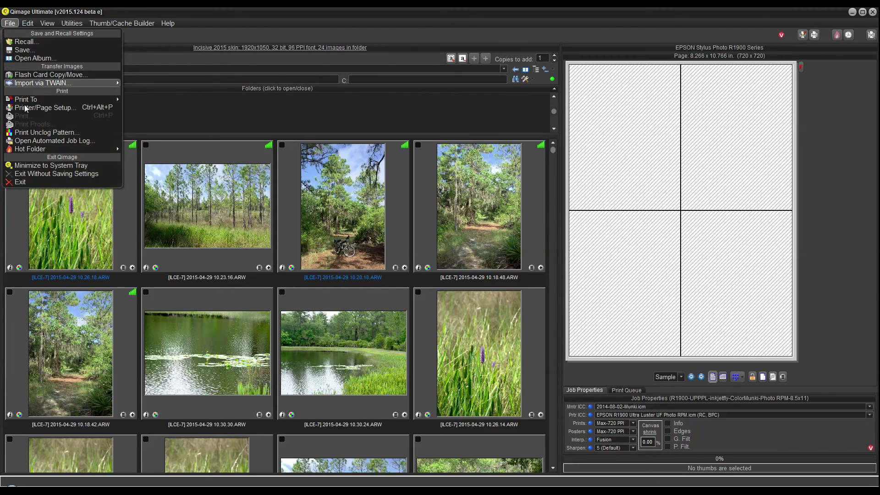
{"action": "left_click", "coordinate": [29, 132]}
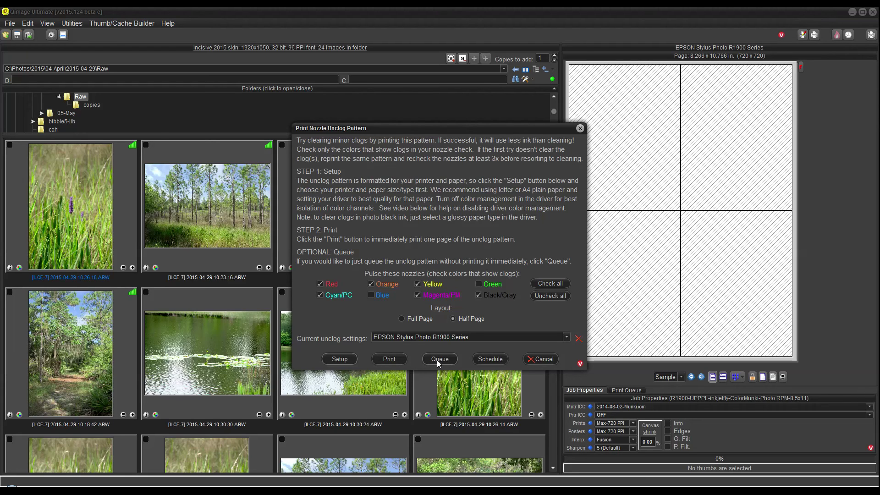
{"action": "left_click", "coordinate": [489, 359]}
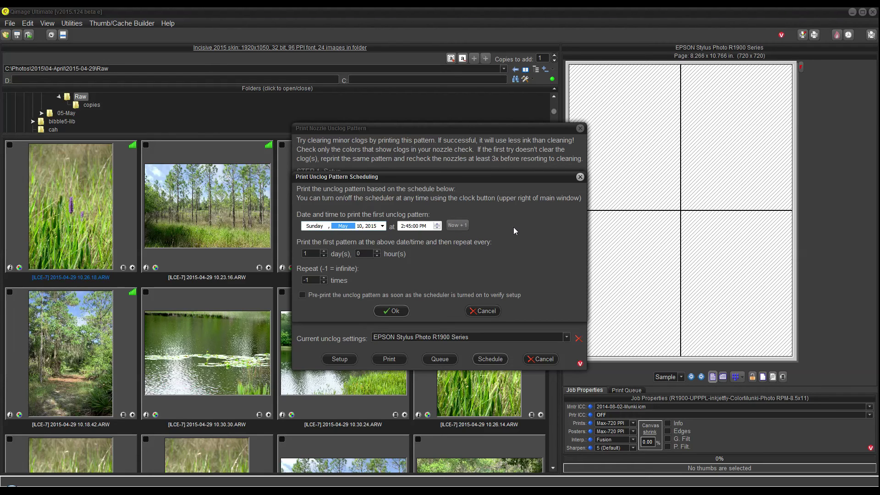
{"action": "left_click", "coordinate": [457, 227]}
{"action": "left_click", "coordinate": [483, 310]}
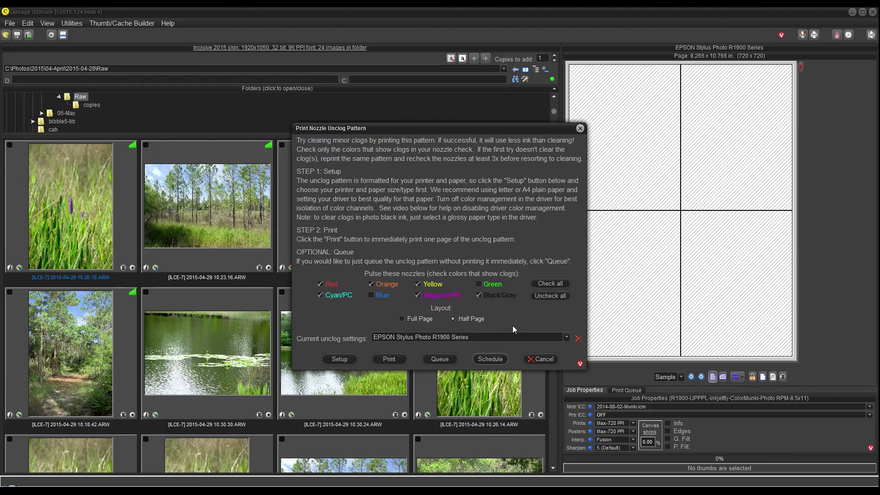
{"action": "left_click", "coordinate": [490, 359]}
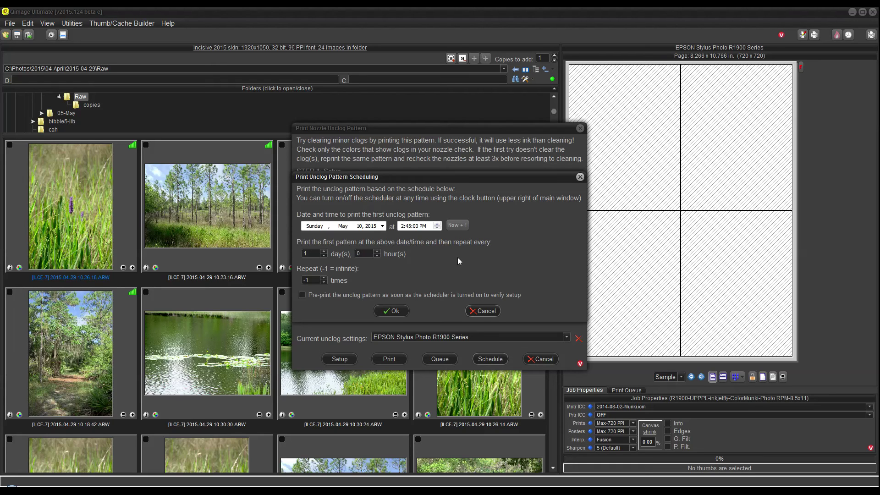
- Set the first unclog print to one minute from now, repeating every 1 day indefinitely
{"action": "left_click", "coordinate": [459, 227]}
{"action": "left_click", "coordinate": [398, 310]}
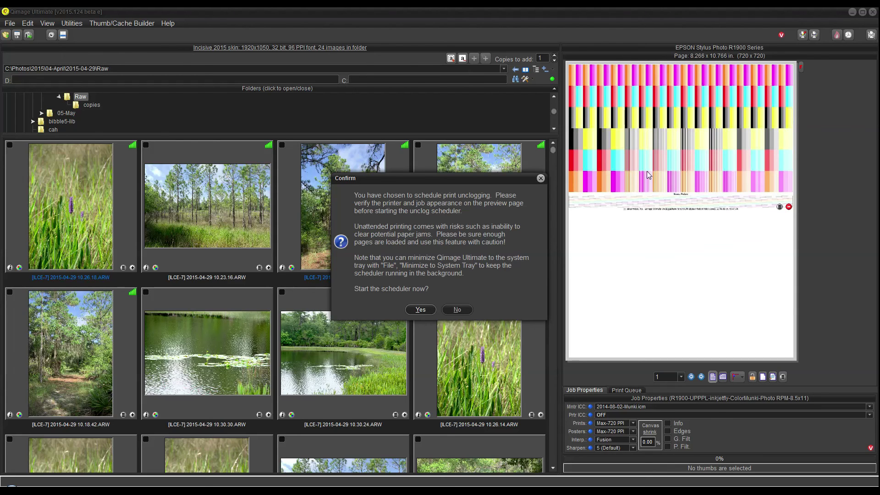
- Confirm starting the scheduler so the unclog pattern is sent to the R1900
{"action": "left_click", "coordinate": [421, 310]}
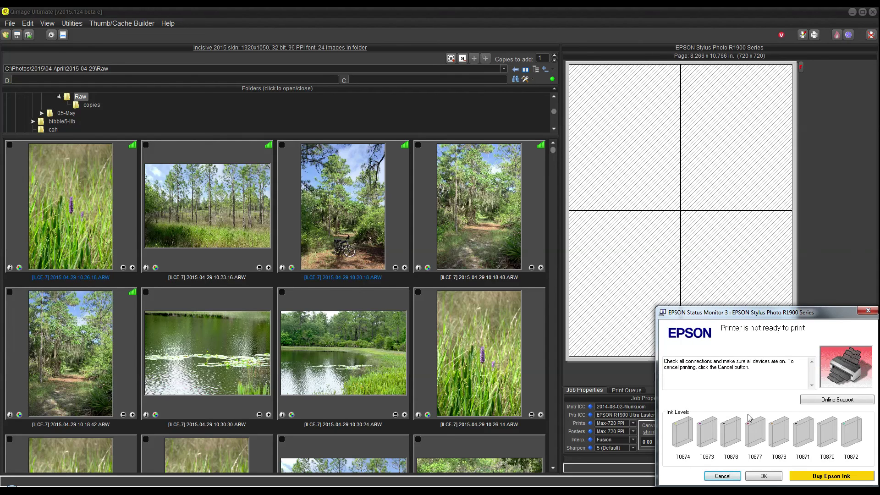
- Cancel the stalled print in the Epson Status Monitor and switch the unclog scheduler off
{"action": "left_click", "coordinate": [730, 478]}
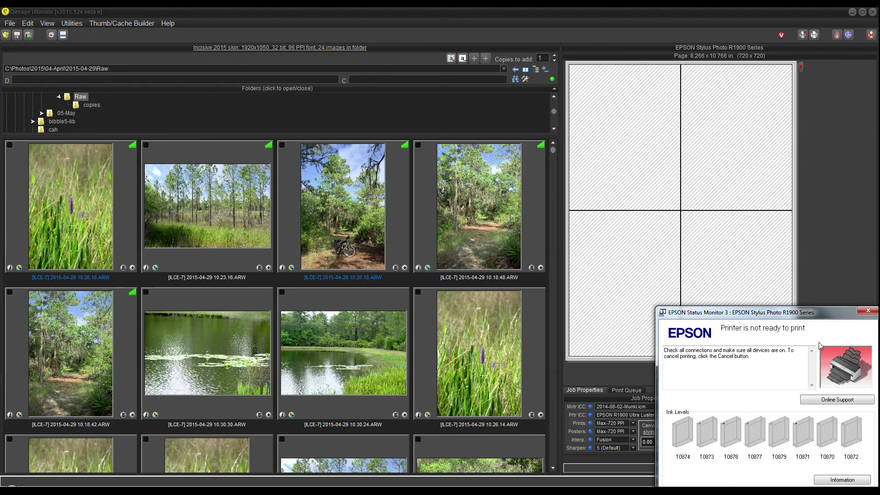
{"action": "left_click", "coordinate": [867, 312]}
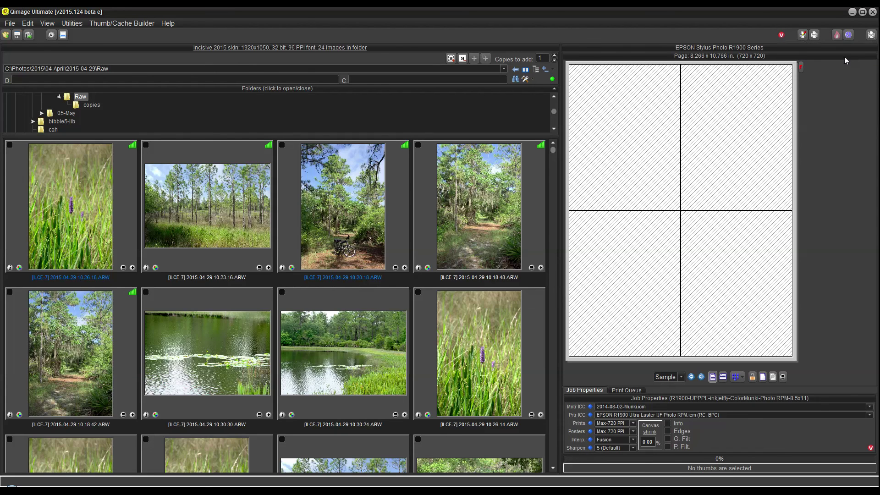
{"action": "left_click", "coordinate": [849, 35]}
- Check the File menu without choosing anything, then turn unclog scheduling on for tomorrow at 03:48:41 pm
{"action": "left_click", "coordinate": [10, 23]}
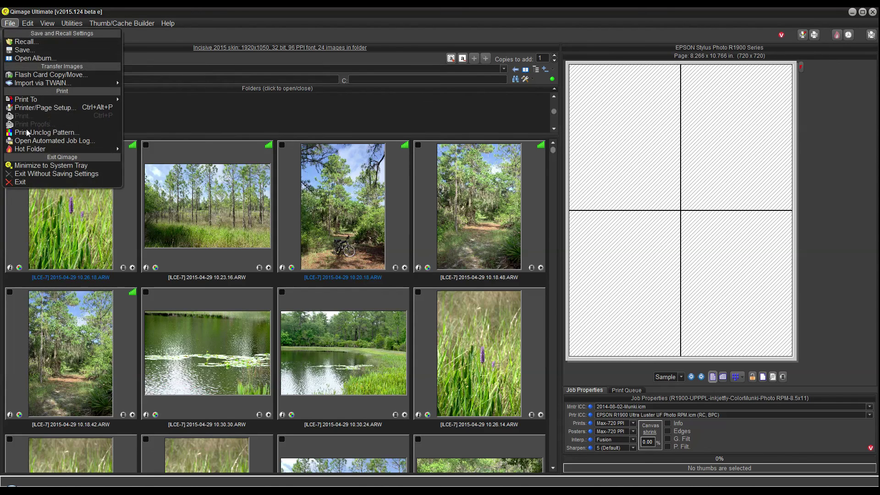
{"action": "left_click", "coordinate": [469, 15]}
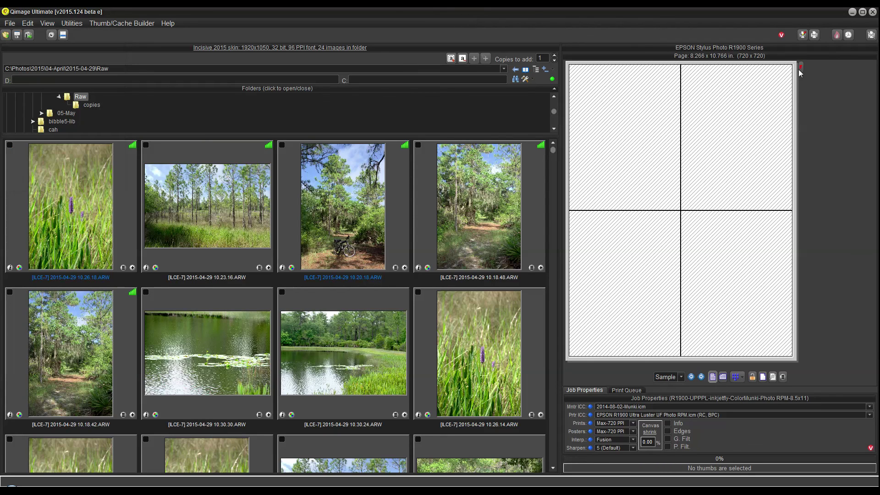
{"action": "left_click", "coordinate": [848, 35]}
{"action": "left_click", "coordinate": [10, 24]}
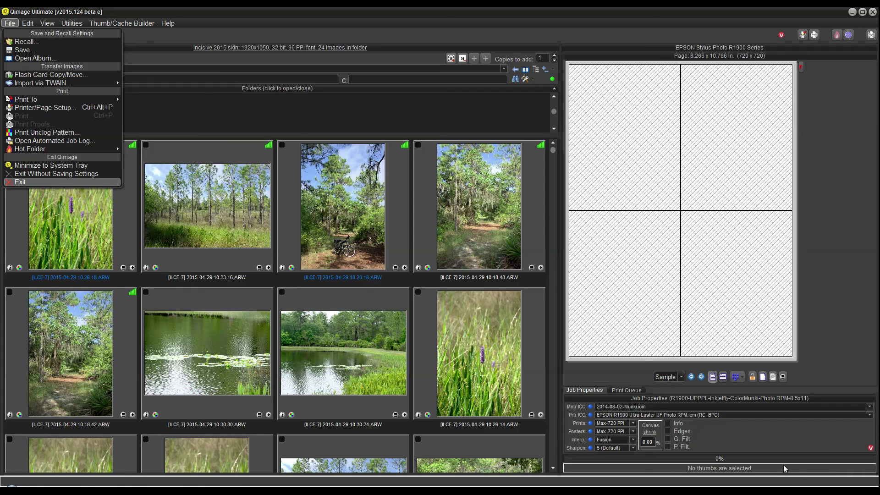
{"action": "left_click", "coordinate": [602, 17]}
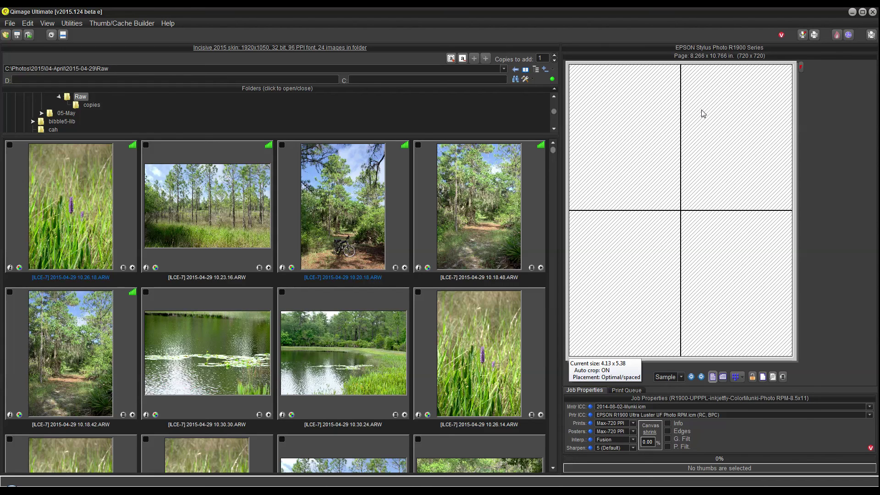
- Toggle unclog scheduling off and back on, then view and dismiss the File menu
{"action": "left_click", "coordinate": [847, 35]}
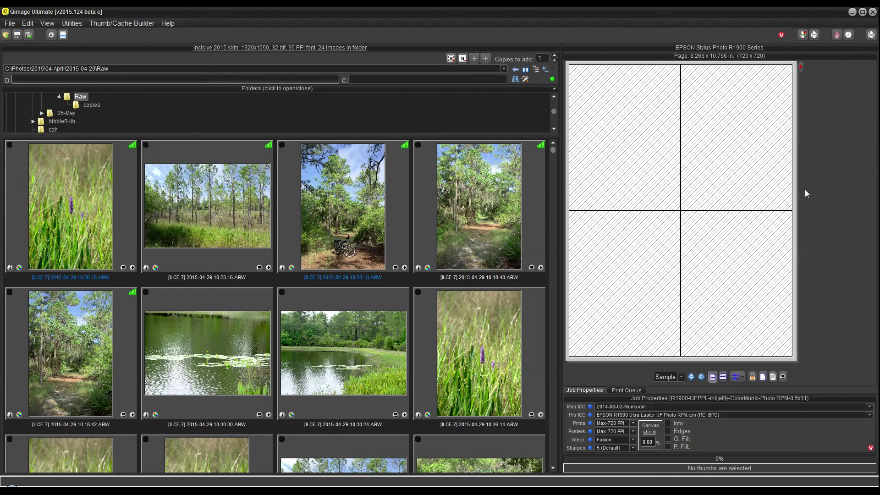
{"action": "left_click", "coordinate": [849, 35]}
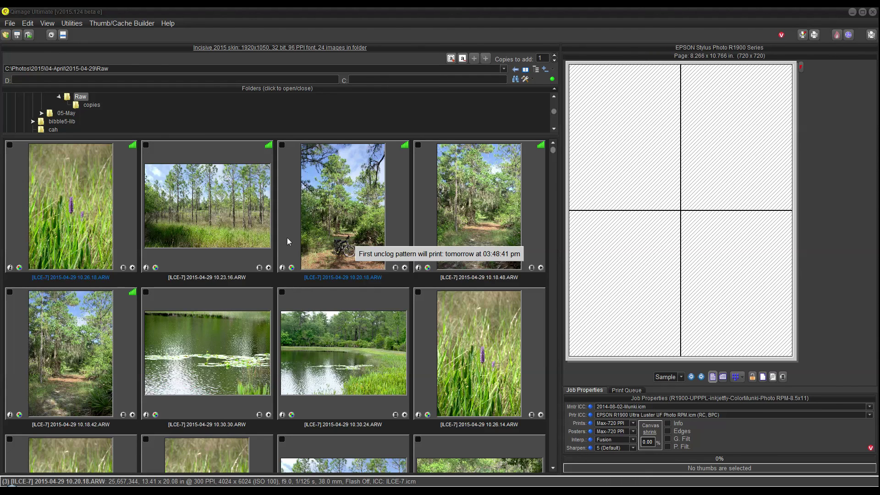
{"action": "left_click", "coordinate": [10, 24]}
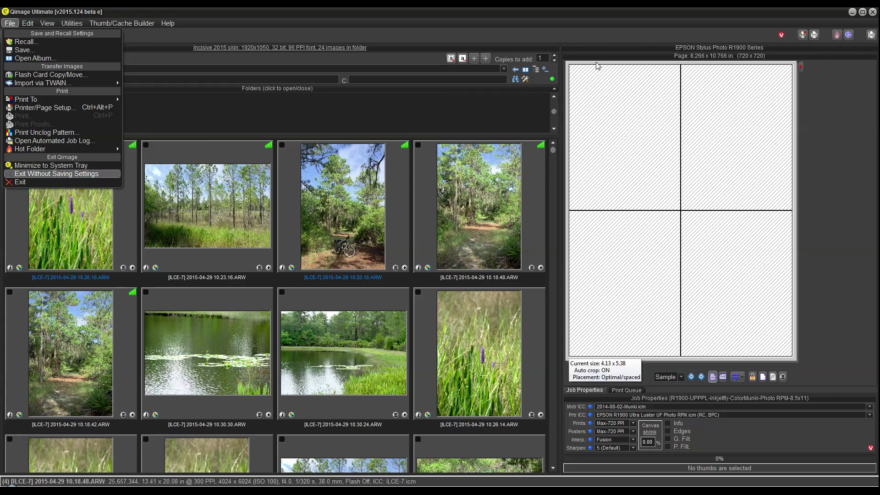
{"action": "key", "text": "Escape"}
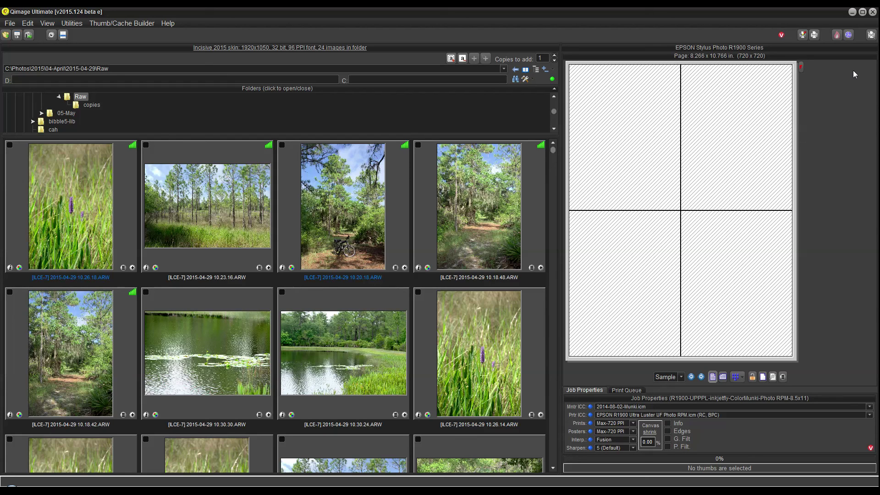
- Switch scheduling off and reopen the half-page Print Nozzle Unclog Pattern dialog from the clock icon
{"action": "left_click", "coordinate": [850, 35]}
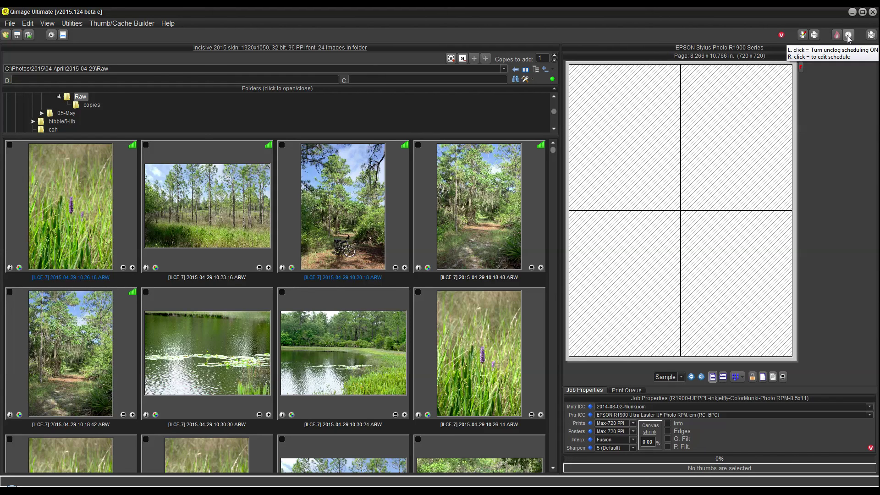
{"action": "left_click", "coordinate": [846, 35]}
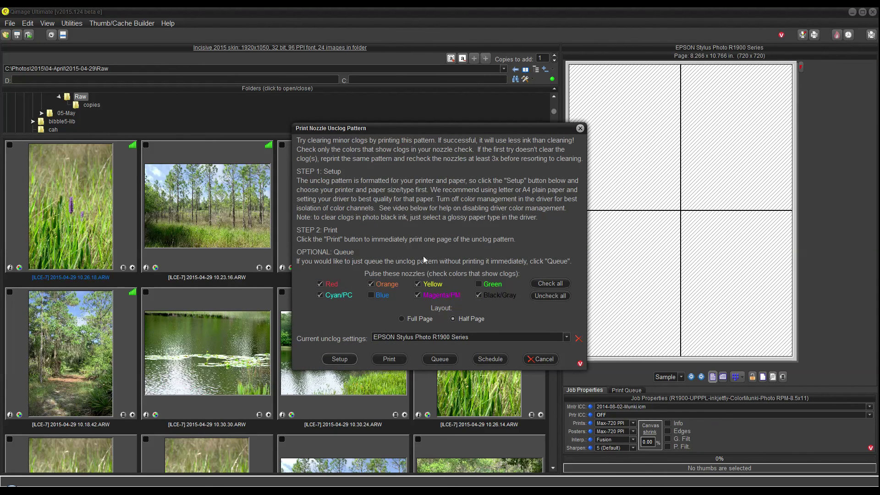
- Schedule the first print for one minute from now (3:54:08 PM), repeating daily, and start the scheduler
{"action": "left_click", "coordinate": [489, 359]}
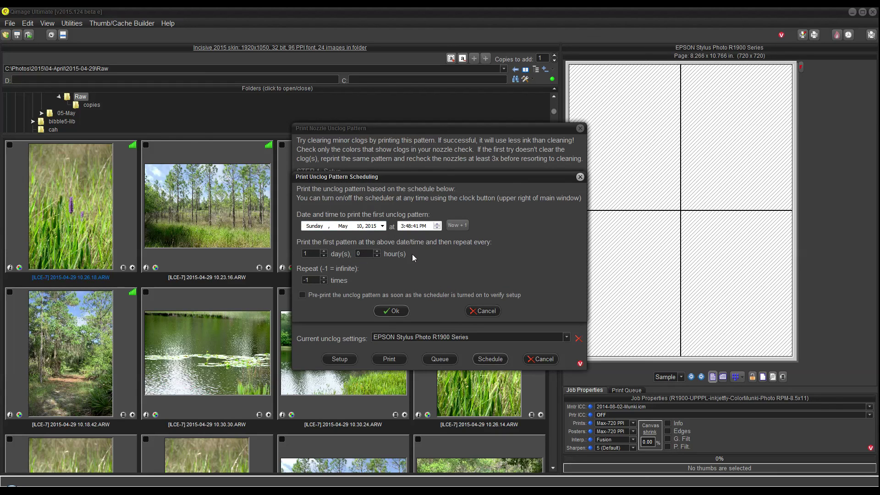
{"action": "left_click", "coordinate": [463, 226]}
{"action": "left_click", "coordinate": [393, 312]}
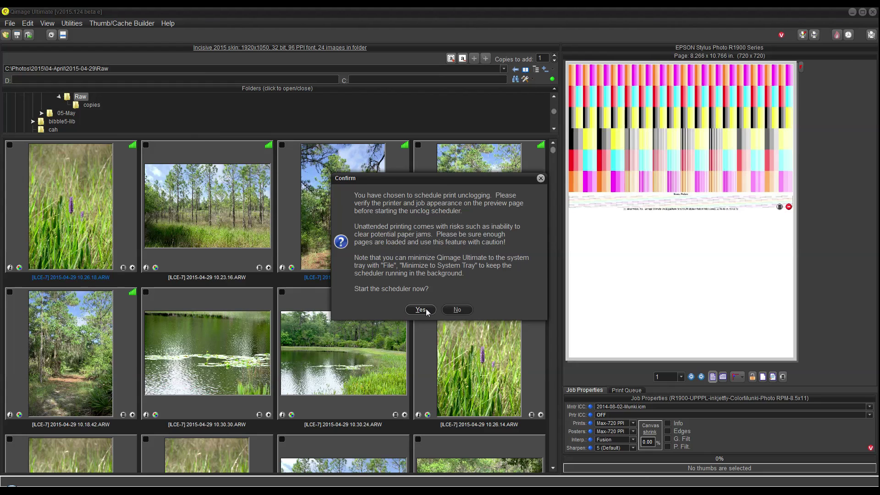
{"action": "left_click", "coordinate": [420, 310]}
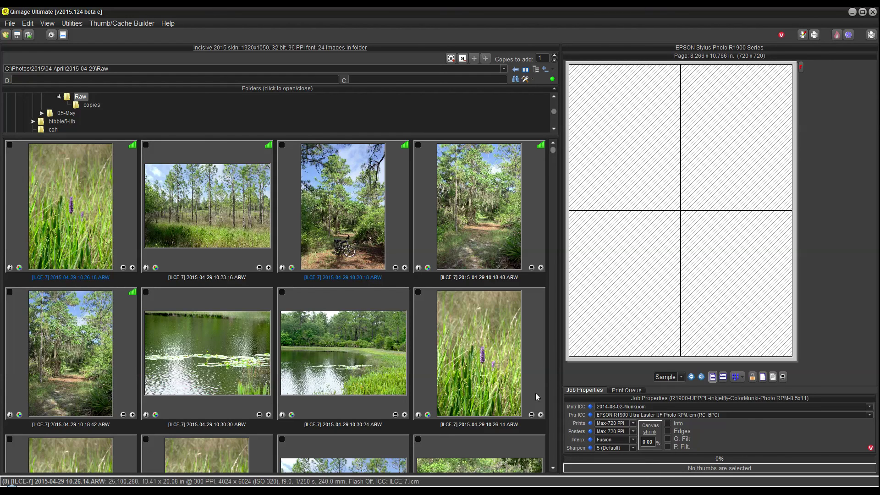
- Place photos 10.26.14.ARW and 10.18.48.ARW, cancel the not-ready print, and select the left photo
{"action": "left_click", "coordinate": [541, 414]}
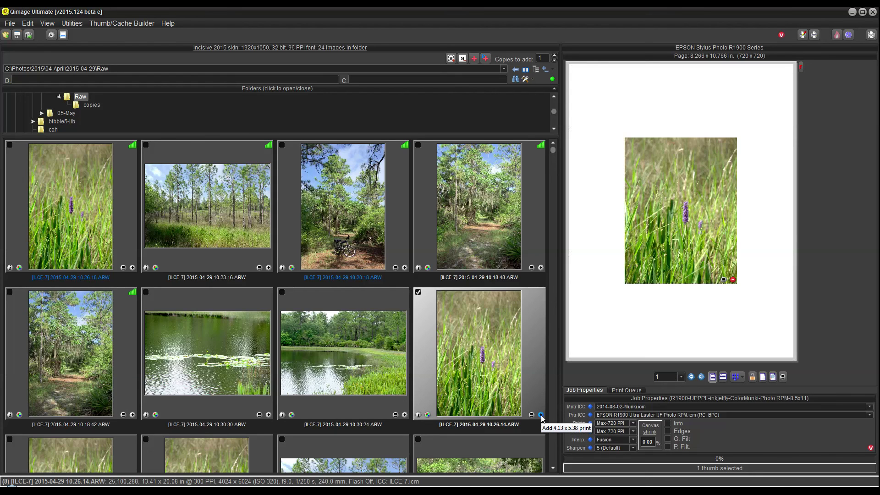
{"action": "left_click", "coordinate": [540, 267]}
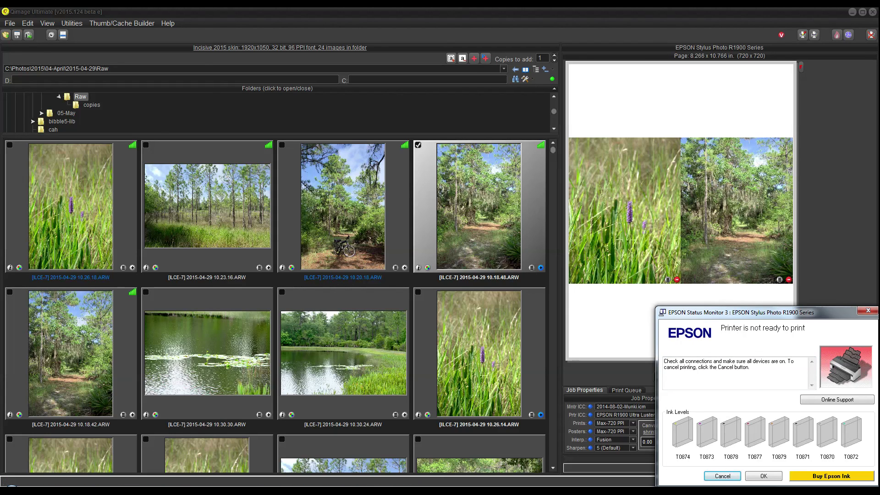
{"action": "left_click", "coordinate": [727, 476]}
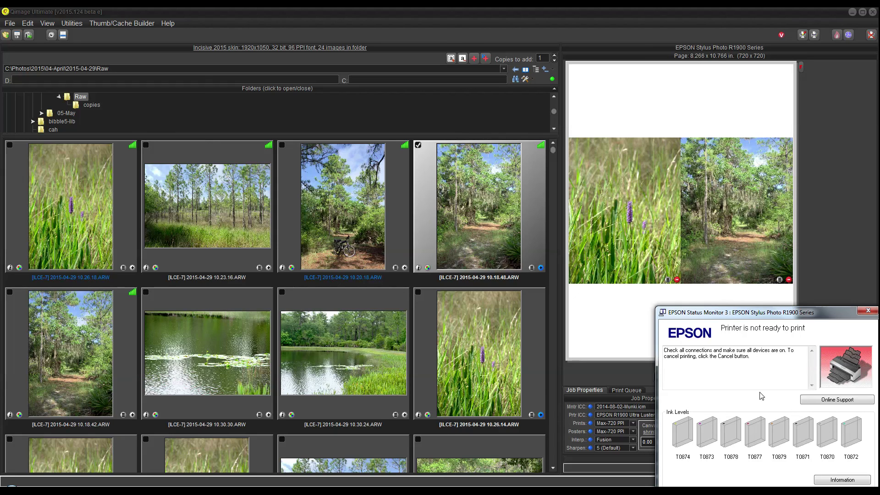
{"action": "left_click", "coordinate": [869, 313]}
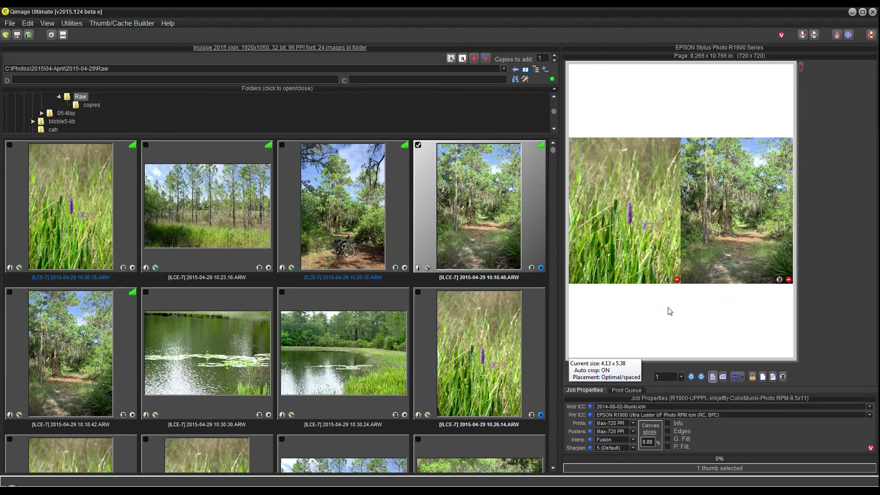
{"action": "mouse_move", "coordinate": [627, 235]}
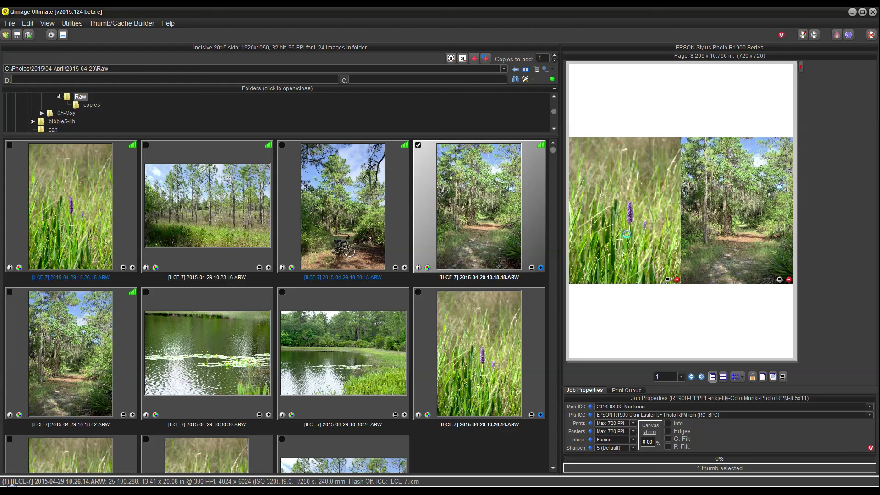
{"action": "left_click", "coordinate": [627, 237]}
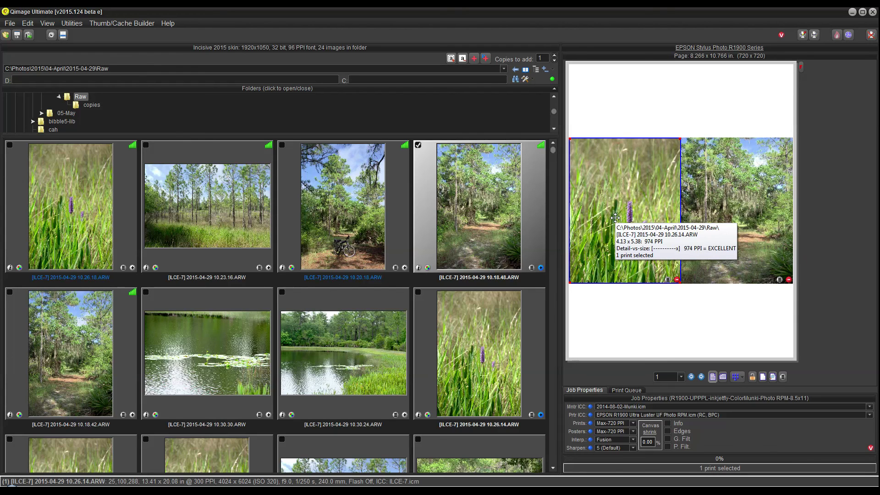
{"action": "right_click", "coordinate": [615, 218]}
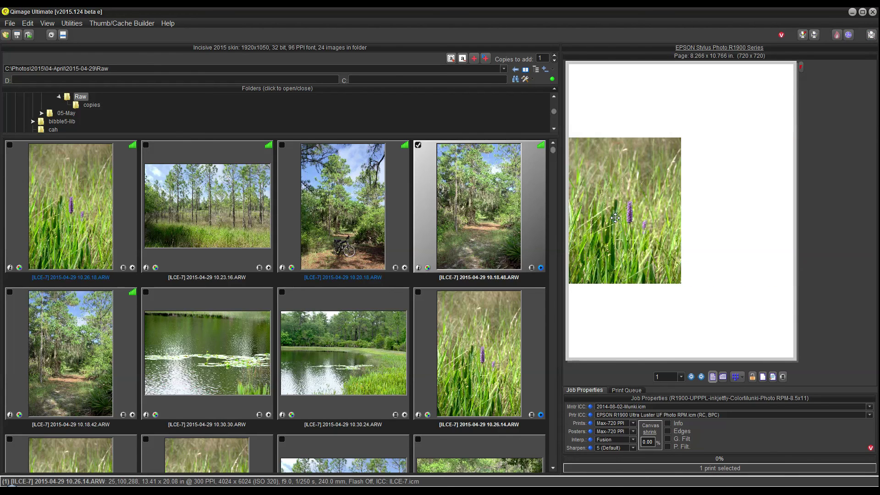
{"action": "mouse_move", "coordinate": [631, 227]}
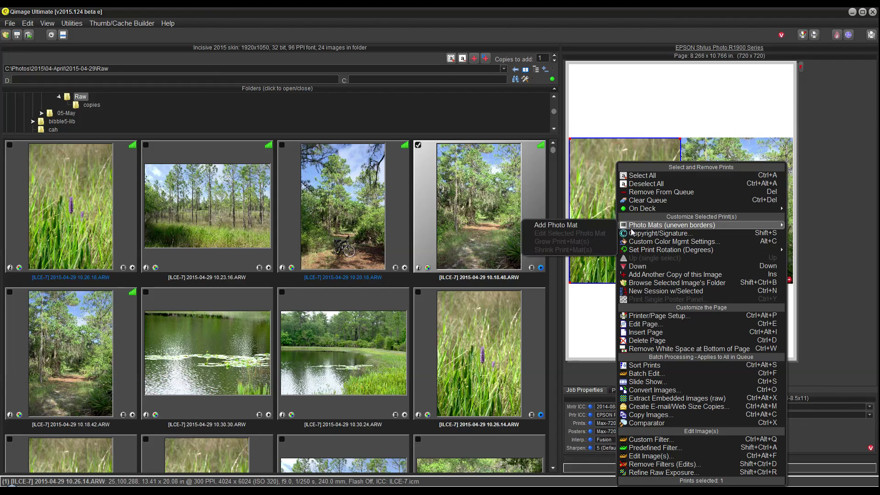
{"action": "left_click", "coordinate": [580, 227]}
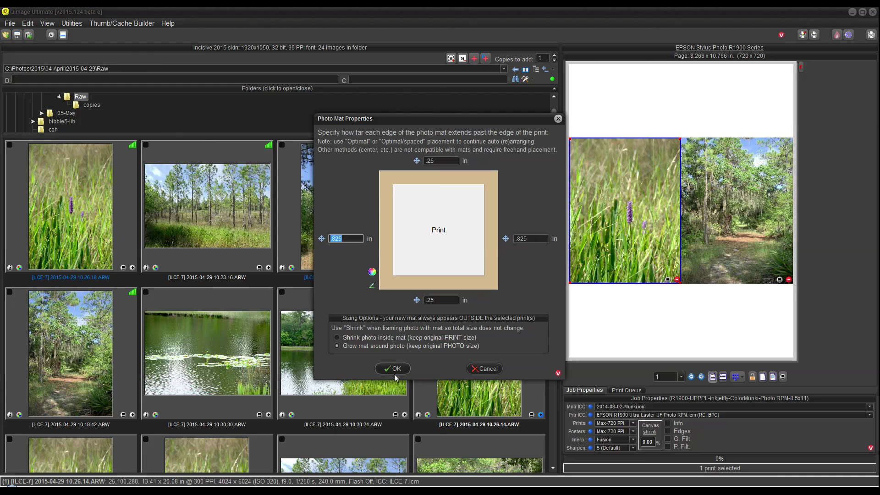
{"action": "left_click", "coordinate": [486, 369]}
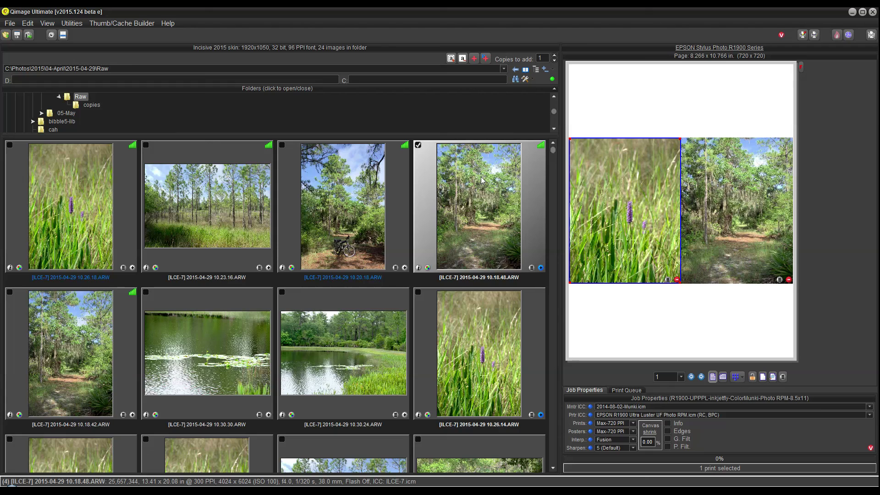
{"action": "left_click", "coordinate": [9, 23]}
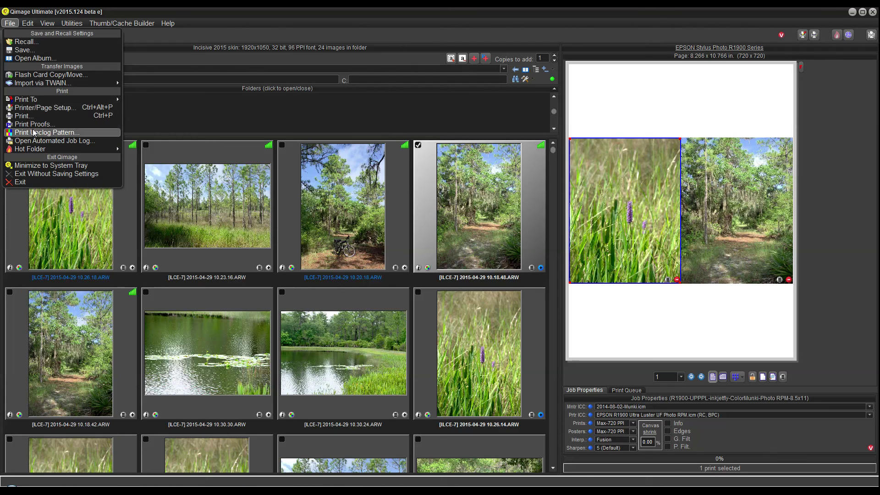
- Schedule the unclog pattern to repeat daily with the Pre-print option ticked, then accept
{"action": "left_click", "coordinate": [33, 132]}
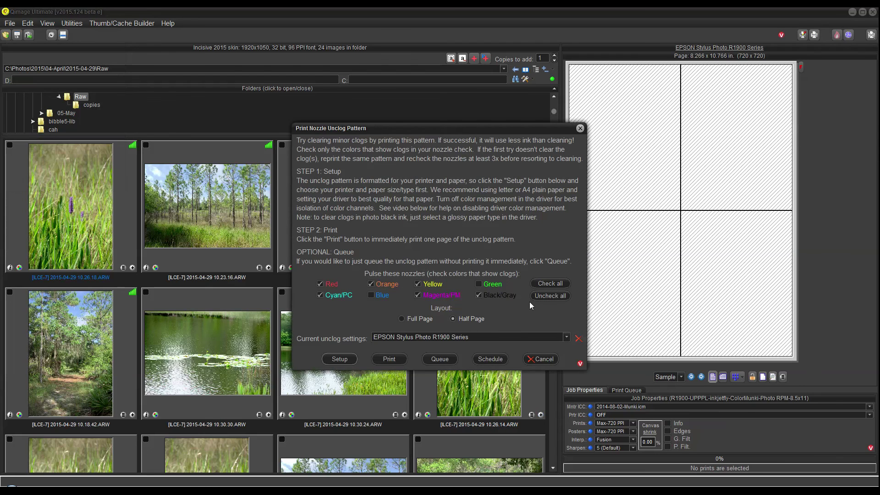
{"action": "left_click", "coordinate": [494, 361]}
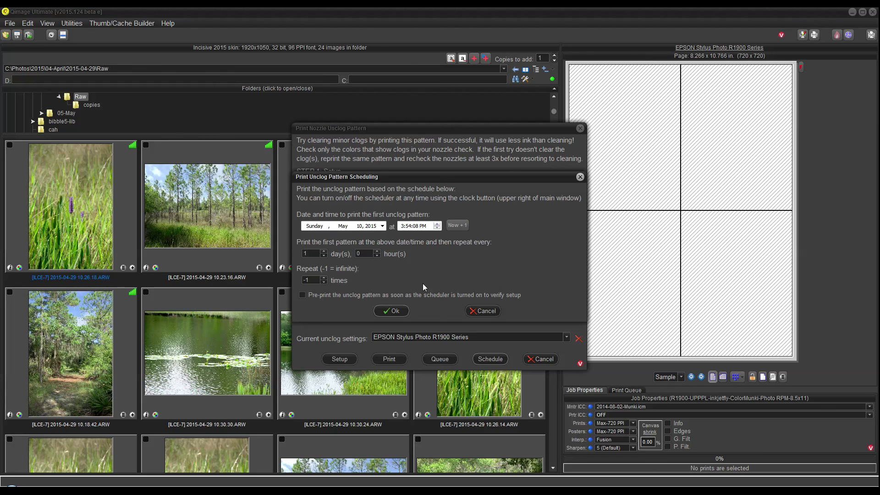
{"action": "left_click", "coordinate": [302, 296]}
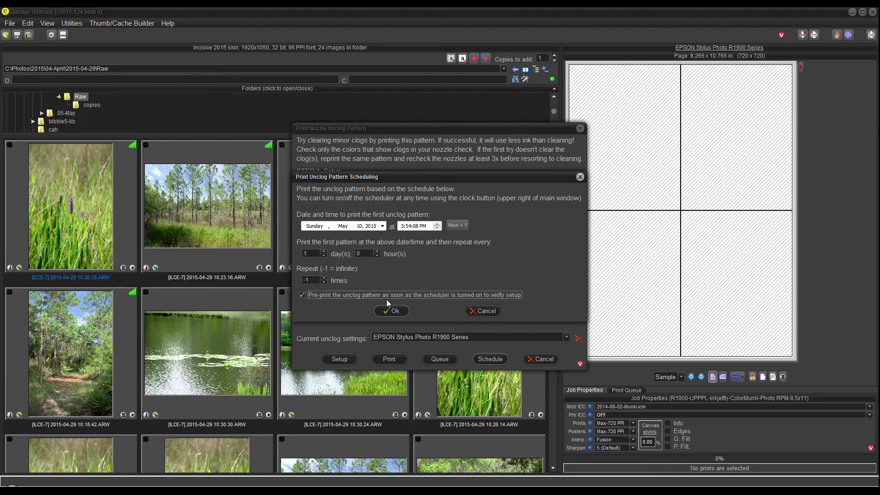
{"action": "left_click", "coordinate": [392, 312]}
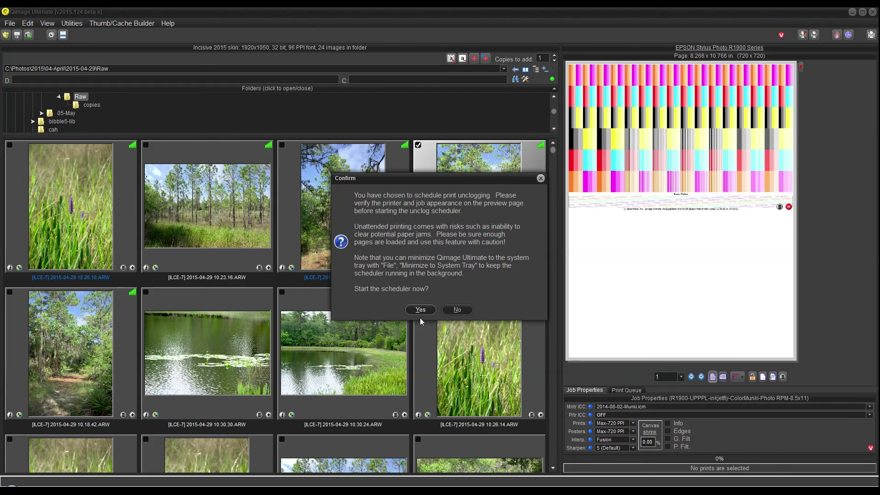
- Confirm starting the unclog scheduler so the pattern pre-prints, then dismiss the R1900 not-ready warning
{"action": "left_click", "coordinate": [420, 310]}
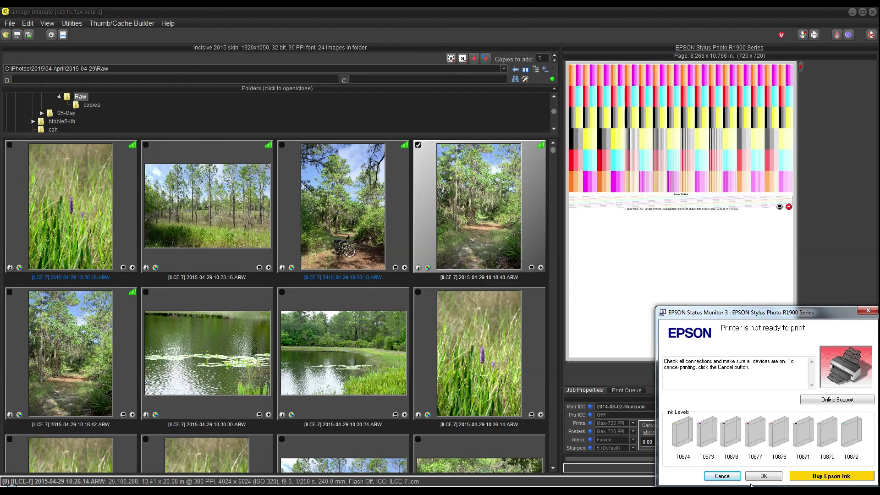
{"action": "left_click", "coordinate": [730, 475]}
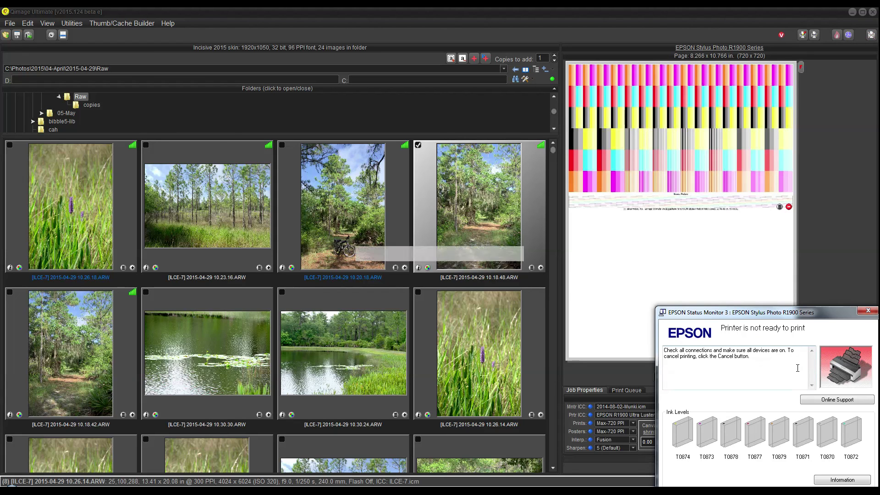
- Close the EPSON Status Monitor window to return to the two-photo R1900 preview
{"action": "left_click", "coordinate": [868, 308]}
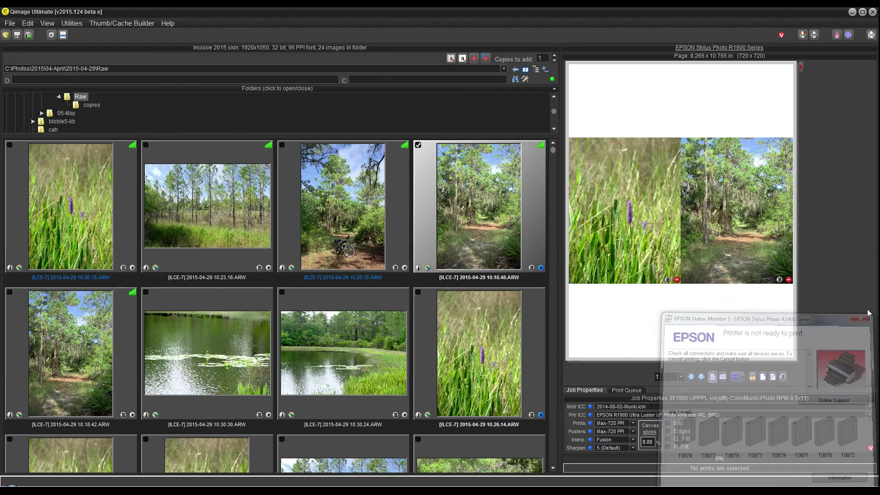